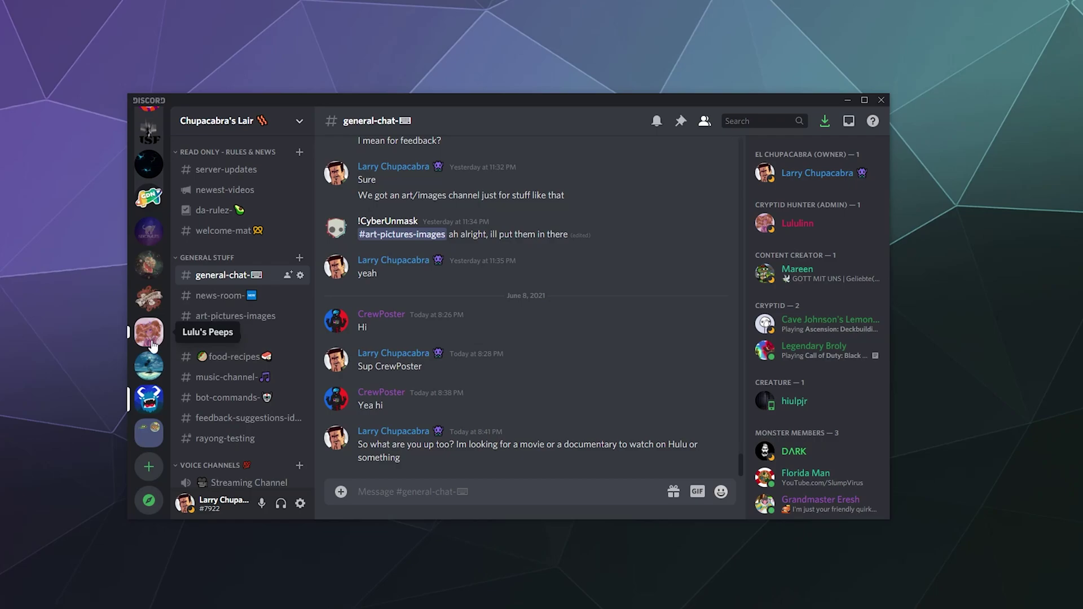
- Go to the home view and show the list of online friends
{"action": "scroll", "coordinate": [845, 350], "scroll_direction": "down", "scroll_amount": 5}
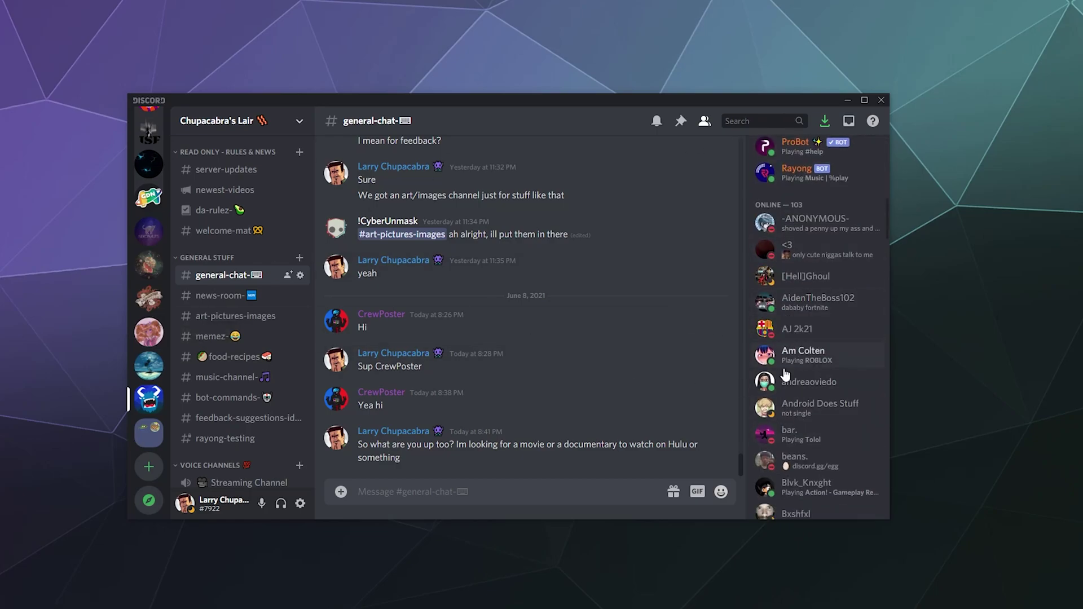
{"action": "scroll", "coordinate": [835, 389], "scroll_direction": "up", "scroll_amount": 5}
{"action": "scroll", "coordinate": [835, 389], "scroll_direction": "down", "scroll_amount": 4}
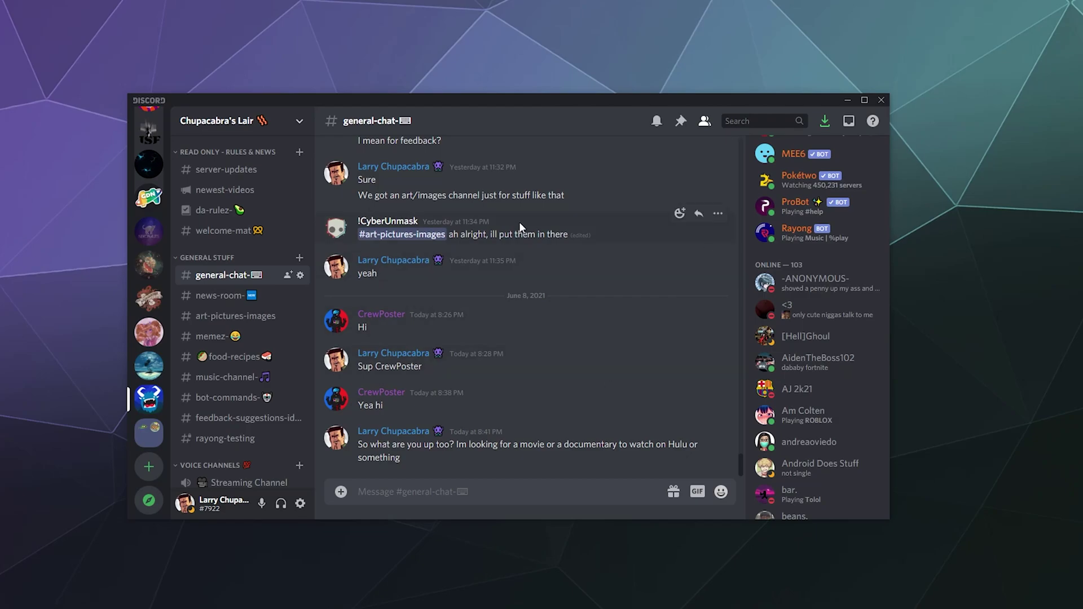
{"action": "scroll", "coordinate": [155, 163], "scroll_direction": "up", "scroll_amount": 5}
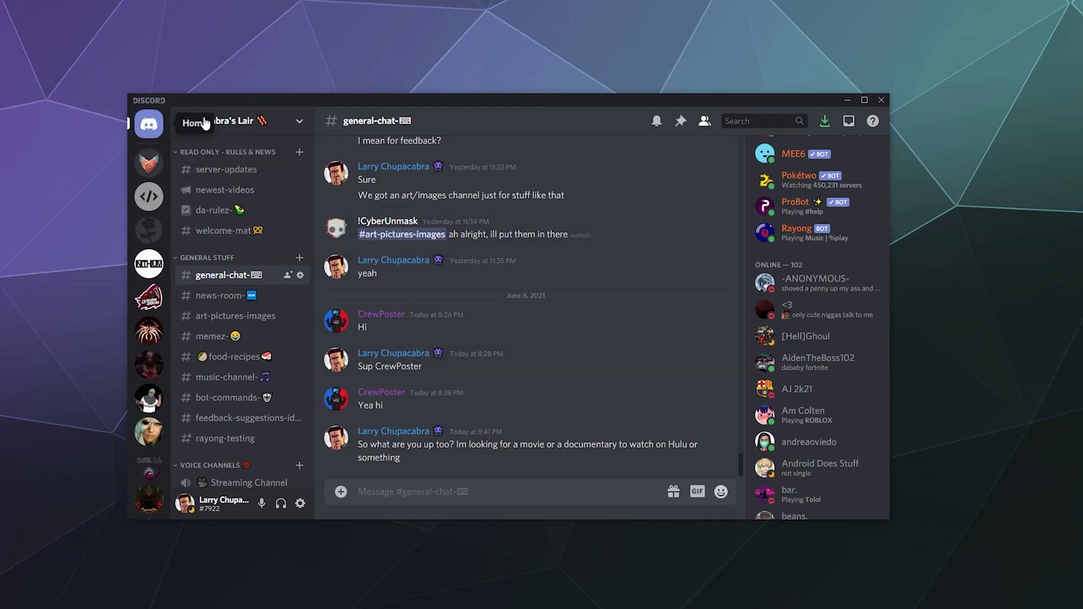
{"action": "left_click", "coordinate": [149, 123]}
{"action": "left_click", "coordinate": [236, 163]}
- Return to the Chupacabra's Lair server
{"action": "scroll", "coordinate": [455, 237], "scroll_direction": "down", "scroll_amount": 15}
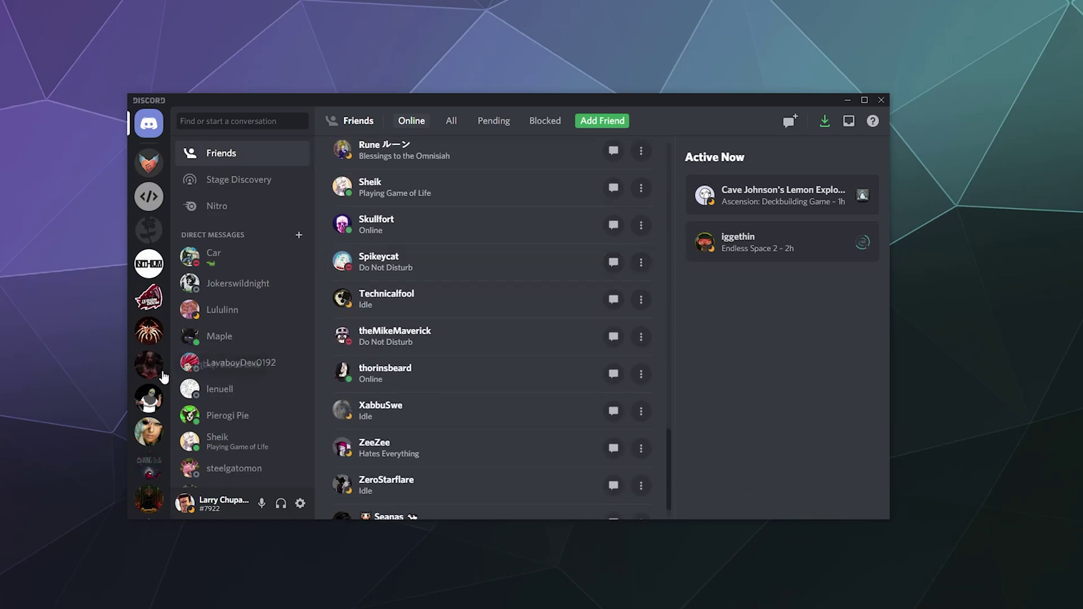
{"action": "scroll", "coordinate": [152, 389], "scroll_direction": "down", "scroll_amount": 5}
{"action": "left_click", "coordinate": [150, 399]}
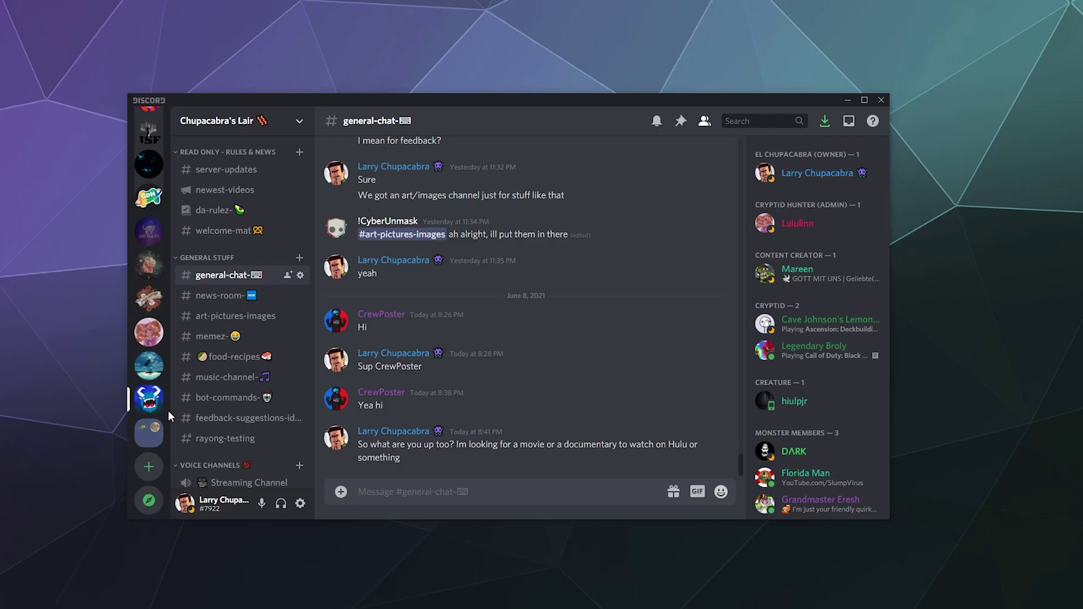
{"action": "scroll", "coordinate": [155, 315], "scroll_direction": "up", "scroll_amount": 4}
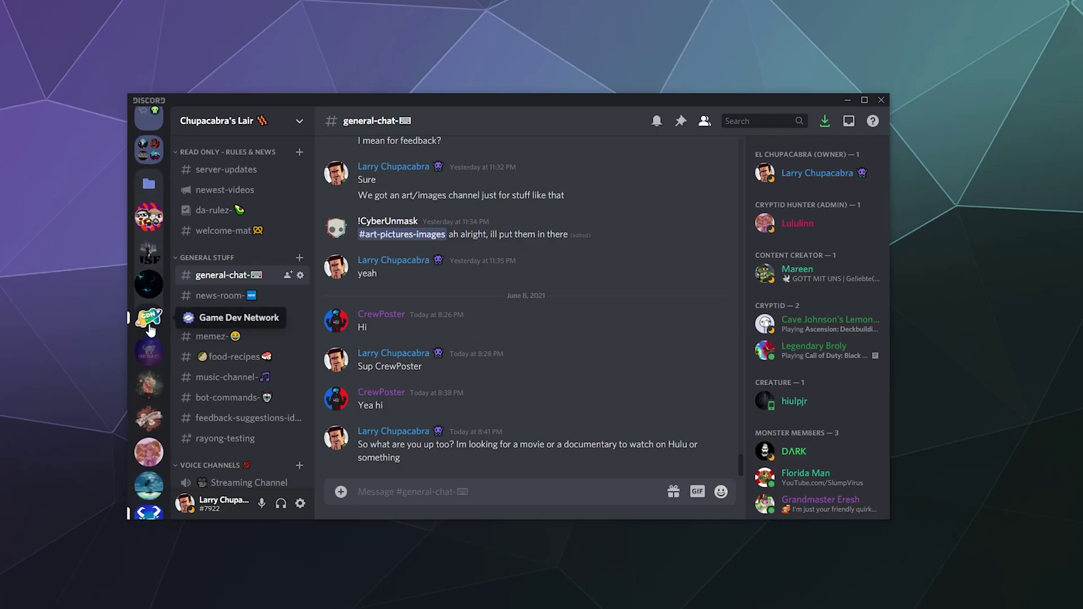
- In Game Dev Network's privacy settings, toggle server-member direct messages off and back on, then close
{"action": "right_click", "coordinate": [151, 320]}
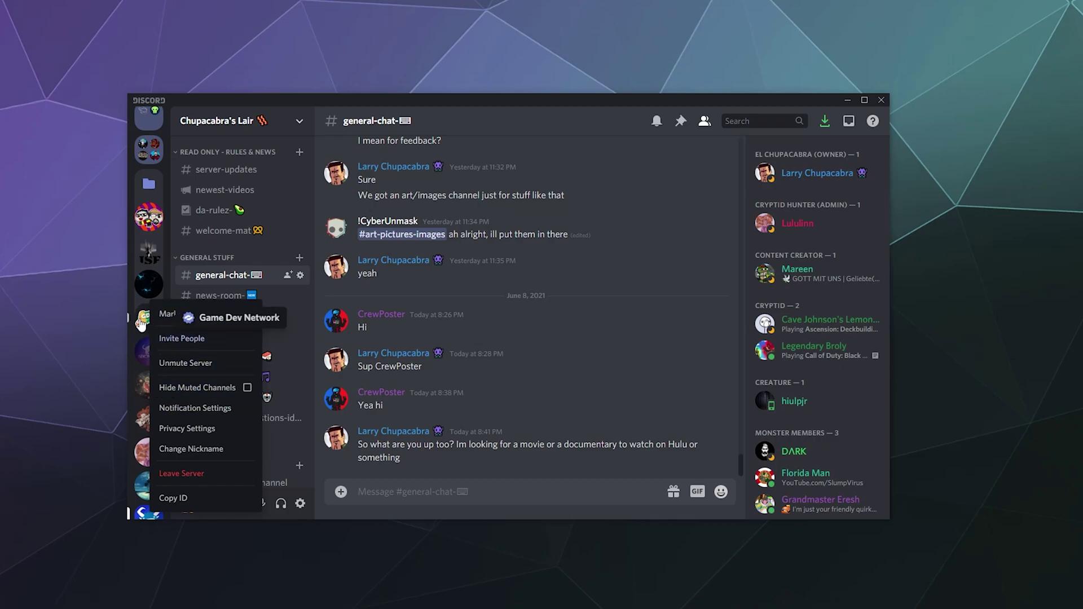
{"action": "left_click", "coordinate": [196, 430]}
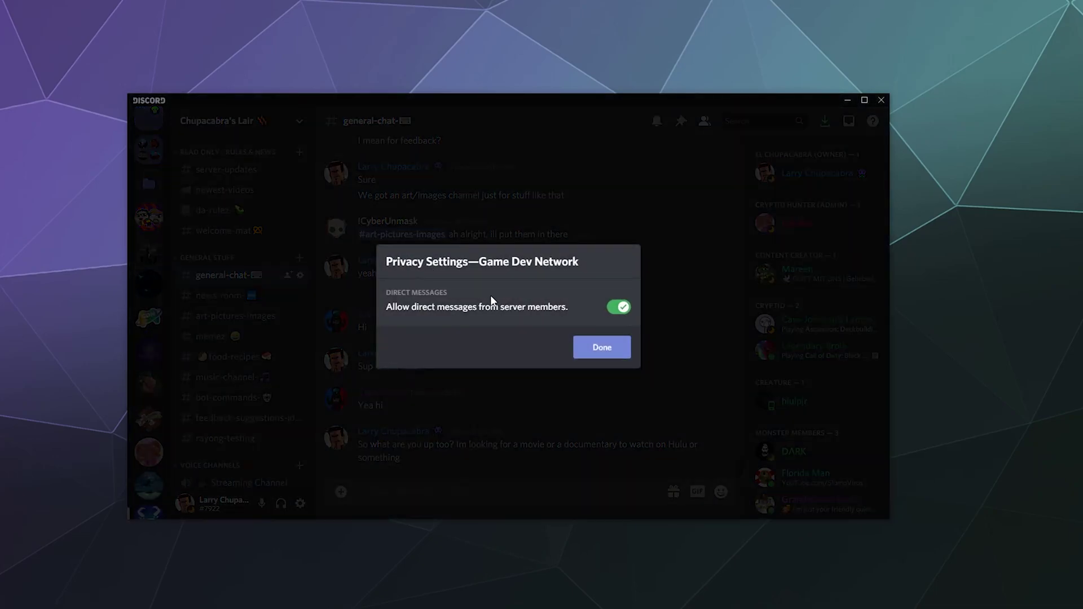
{"action": "left_click", "coordinate": [618, 308]}
{"action": "left_click", "coordinate": [619, 307]}
{"action": "left_click", "coordinate": [602, 346]}
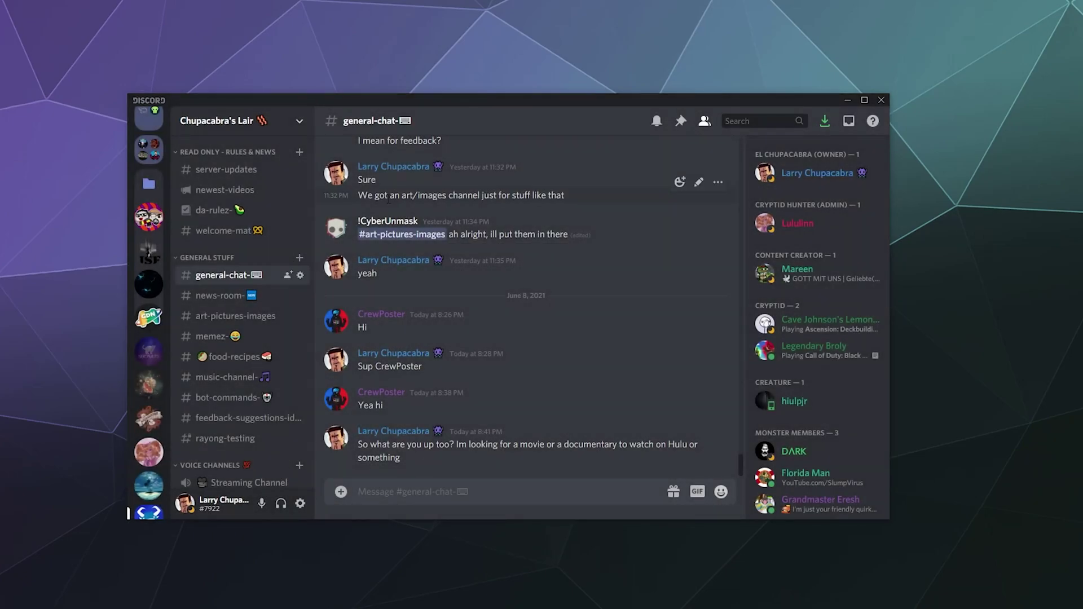
- Show User Settings' Privacy & Safety page, scrolled to the server privacy defaults
{"action": "left_click", "coordinate": [300, 504]}
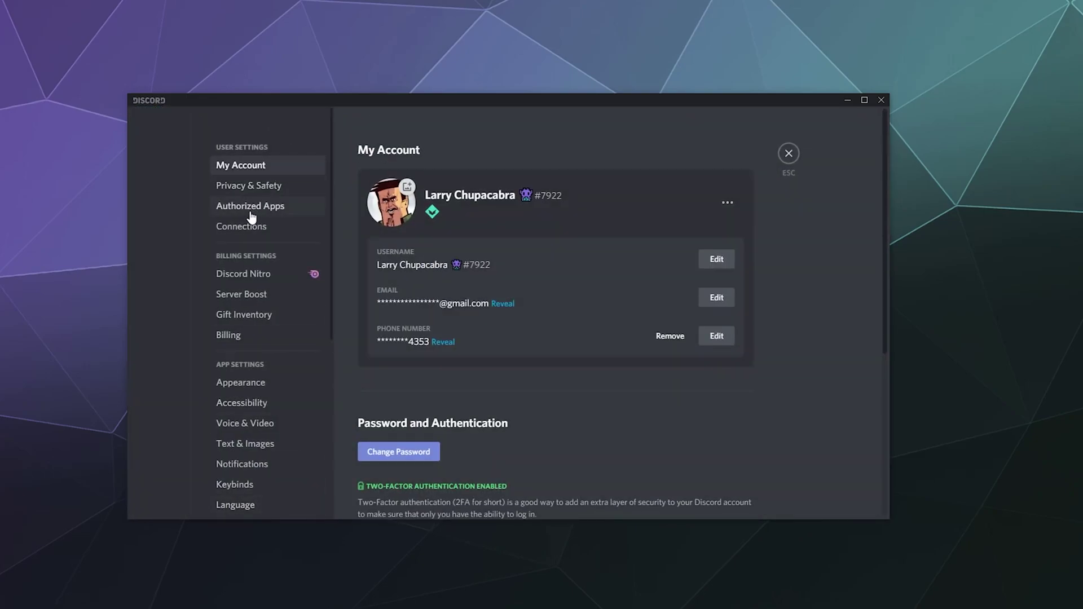
{"action": "left_click", "coordinate": [244, 185]}
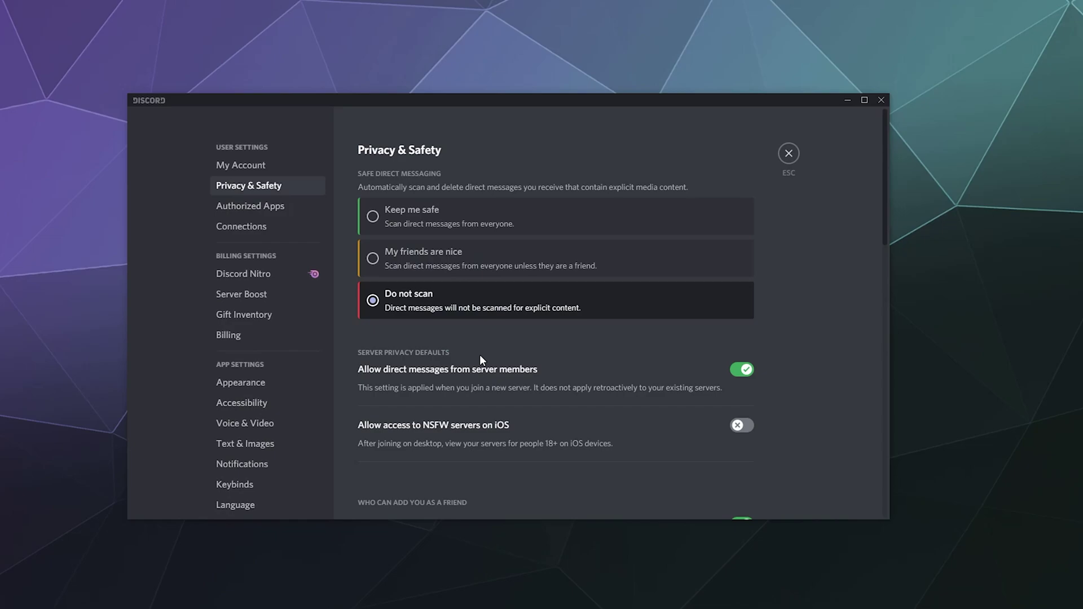
{"action": "scroll", "coordinate": [480, 357], "scroll_direction": "down", "scroll_amount": 2}
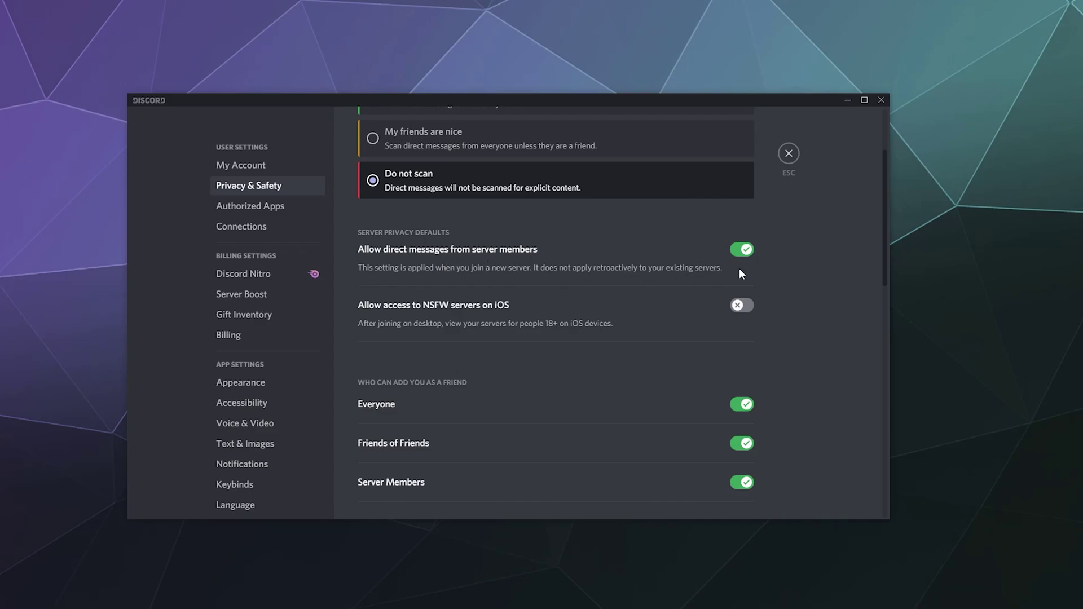
- Scroll through the Privacy & Safety friend-request options, then exit User Settings back to chat
{"action": "scroll", "coordinate": [514, 412], "scroll_direction": "down", "scroll_amount": 2}
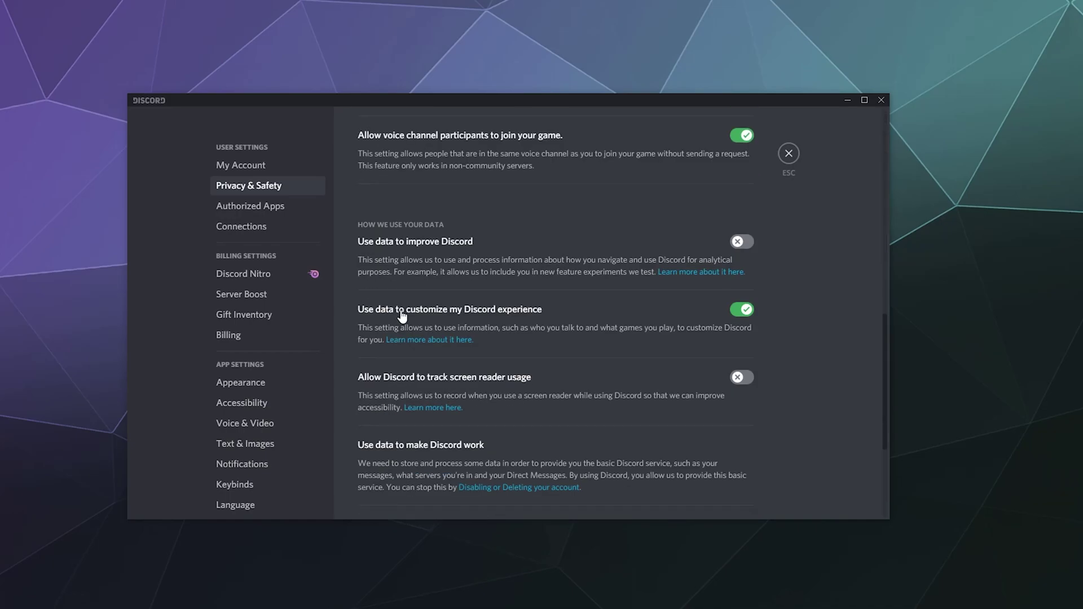
{"action": "left_click", "coordinate": [785, 156]}
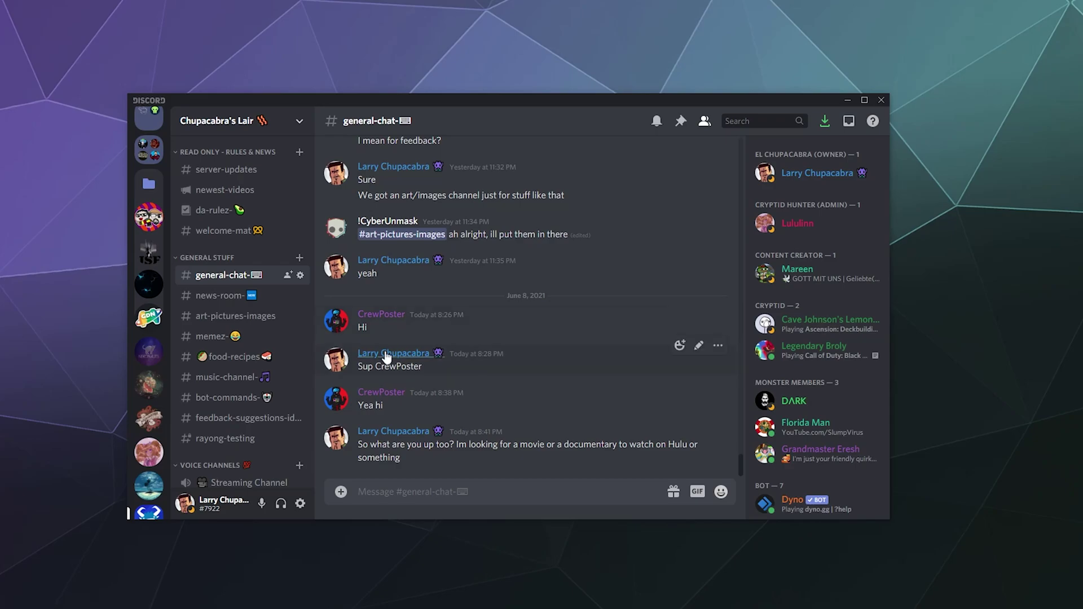
{"action": "scroll", "coordinate": [805, 442], "scroll_direction": "down", "scroll_amount": 5}
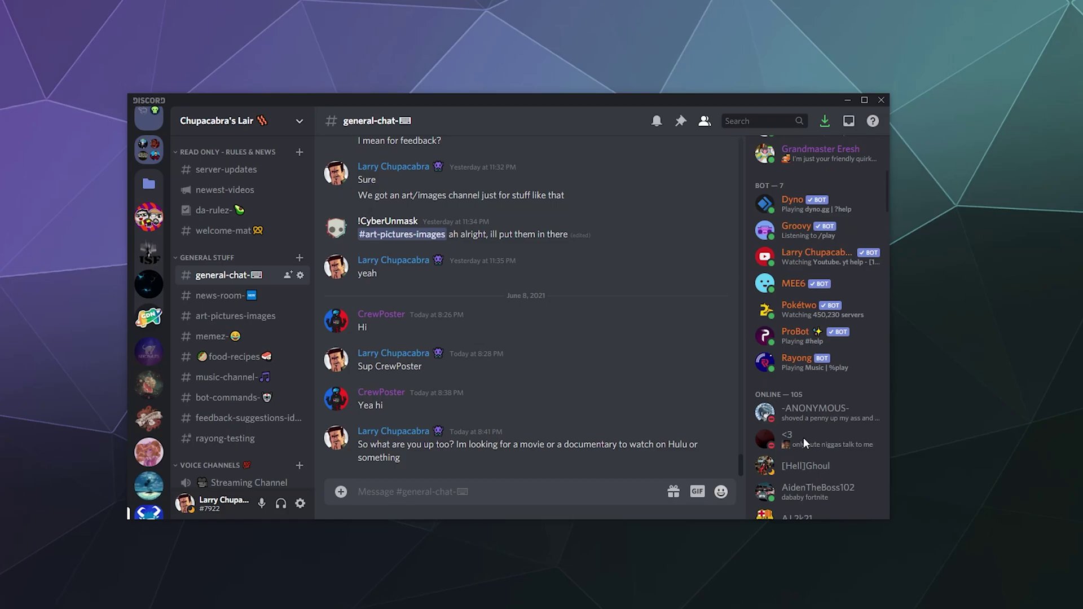
{"action": "scroll", "coordinate": [805, 442], "scroll_direction": "down", "scroll_amount": 3}
{"action": "right_click", "coordinate": [812, 390]}
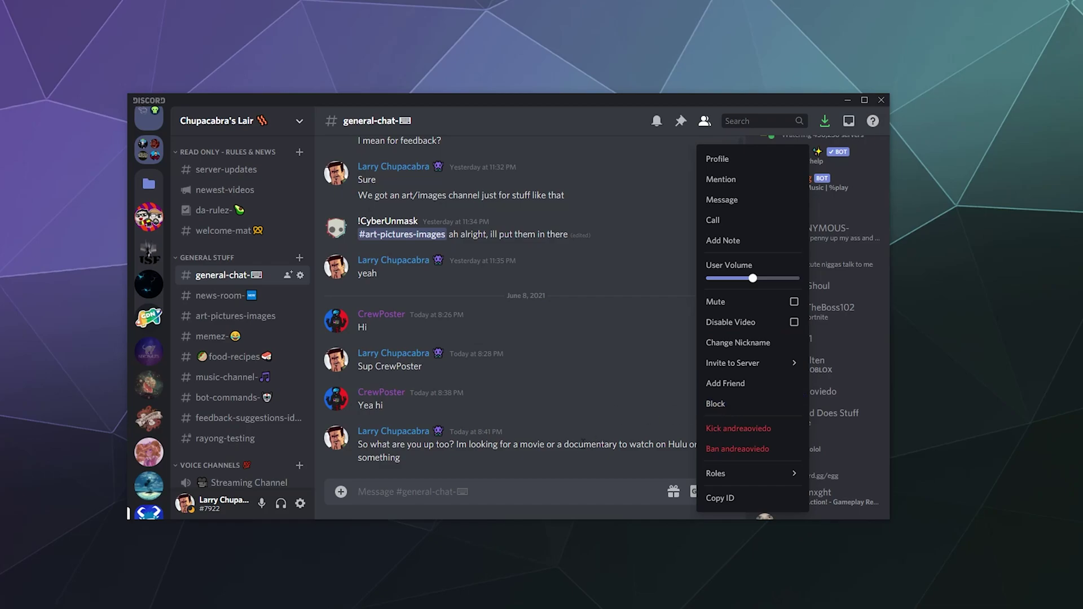
{"action": "left_click", "coordinate": [580, 477]}
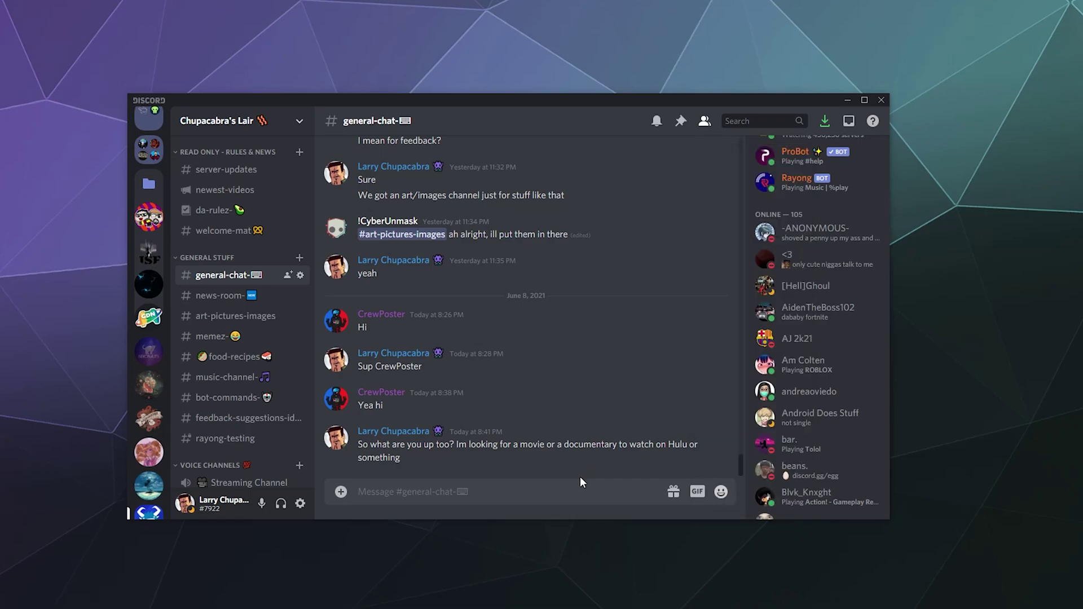